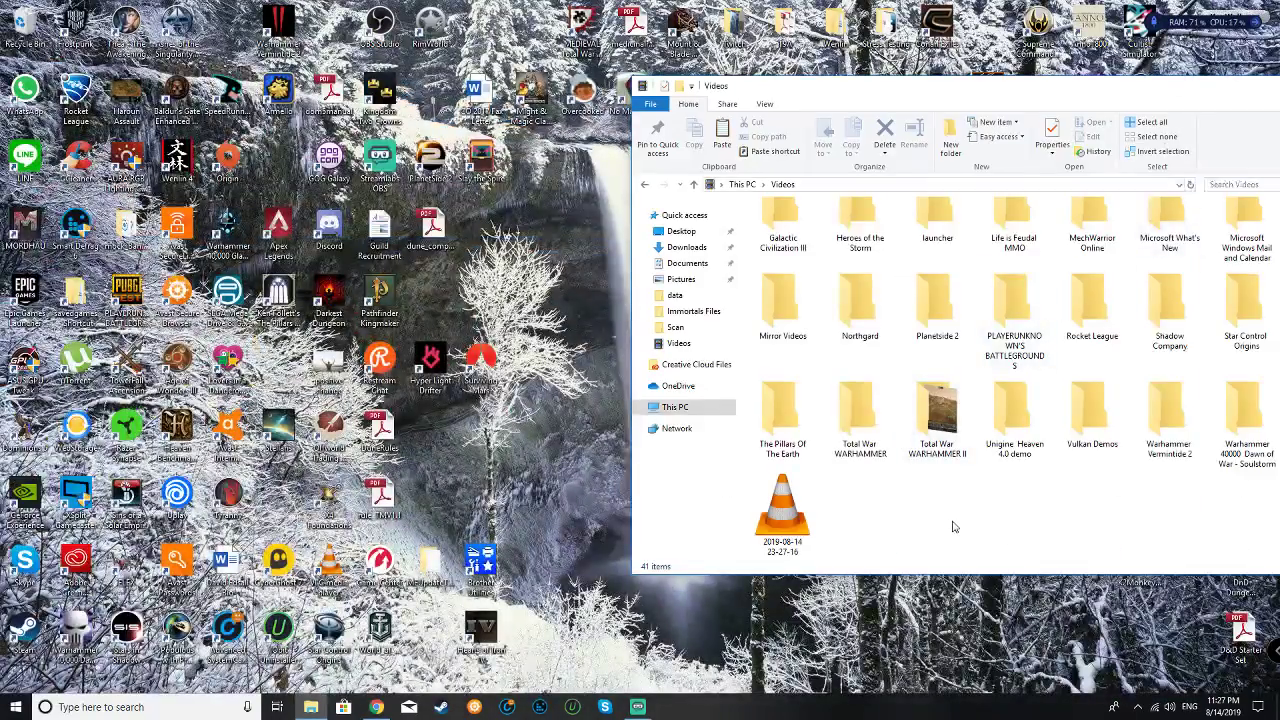
# Bring the Explorer window onscreen and navigate to Documents > Kohan2 > data.
pyautogui.moveTo(1046, 86); pyautogui.dragTo(822, 98)
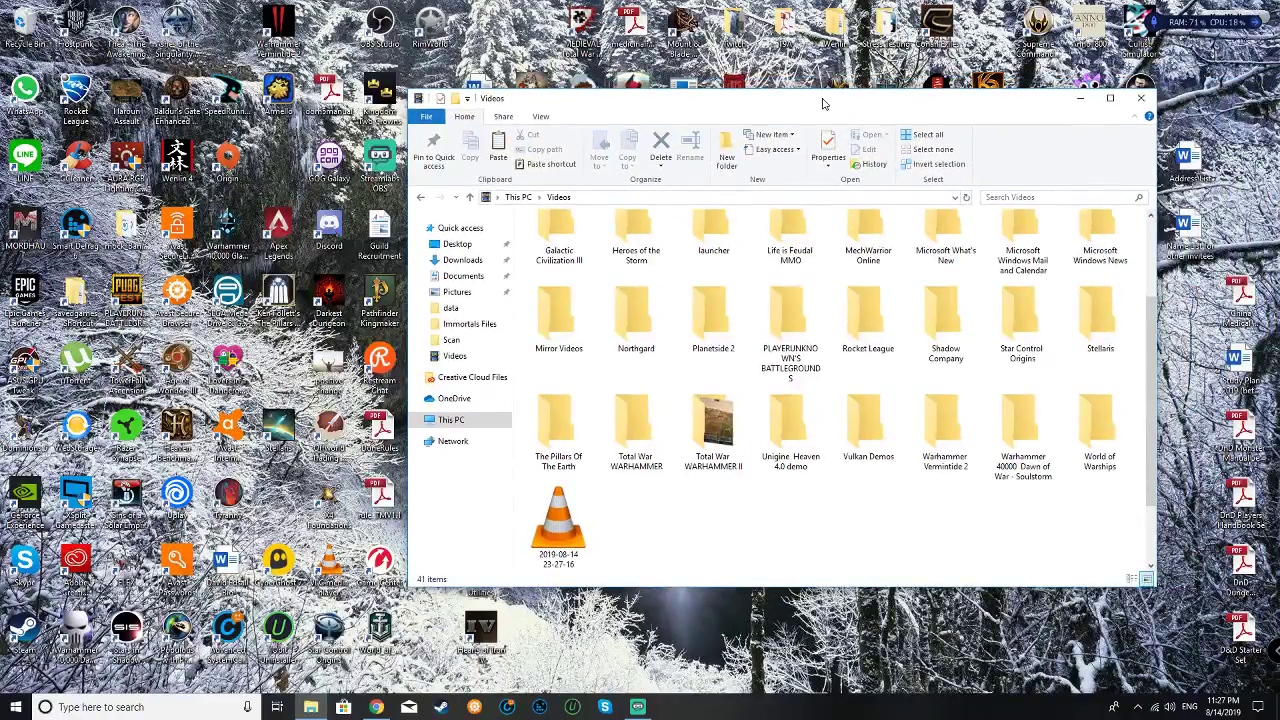
pyautogui.click(1080, 98)
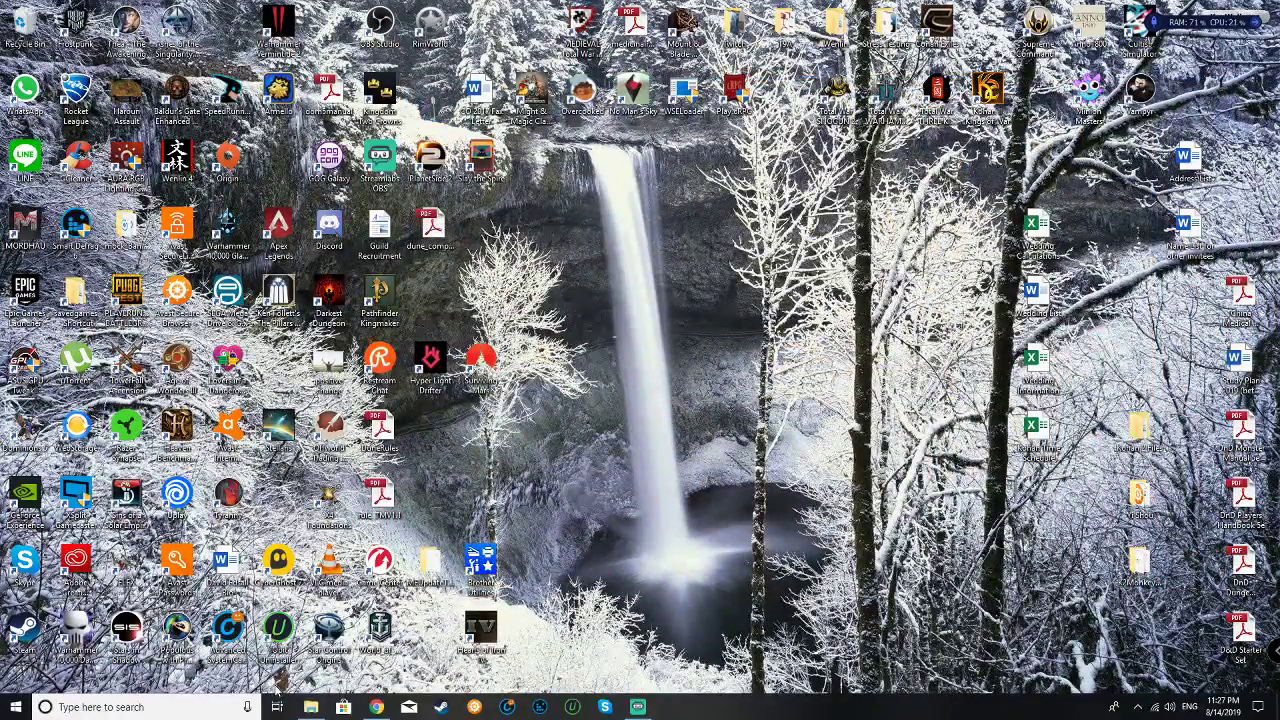
pyautogui.click(311, 707)
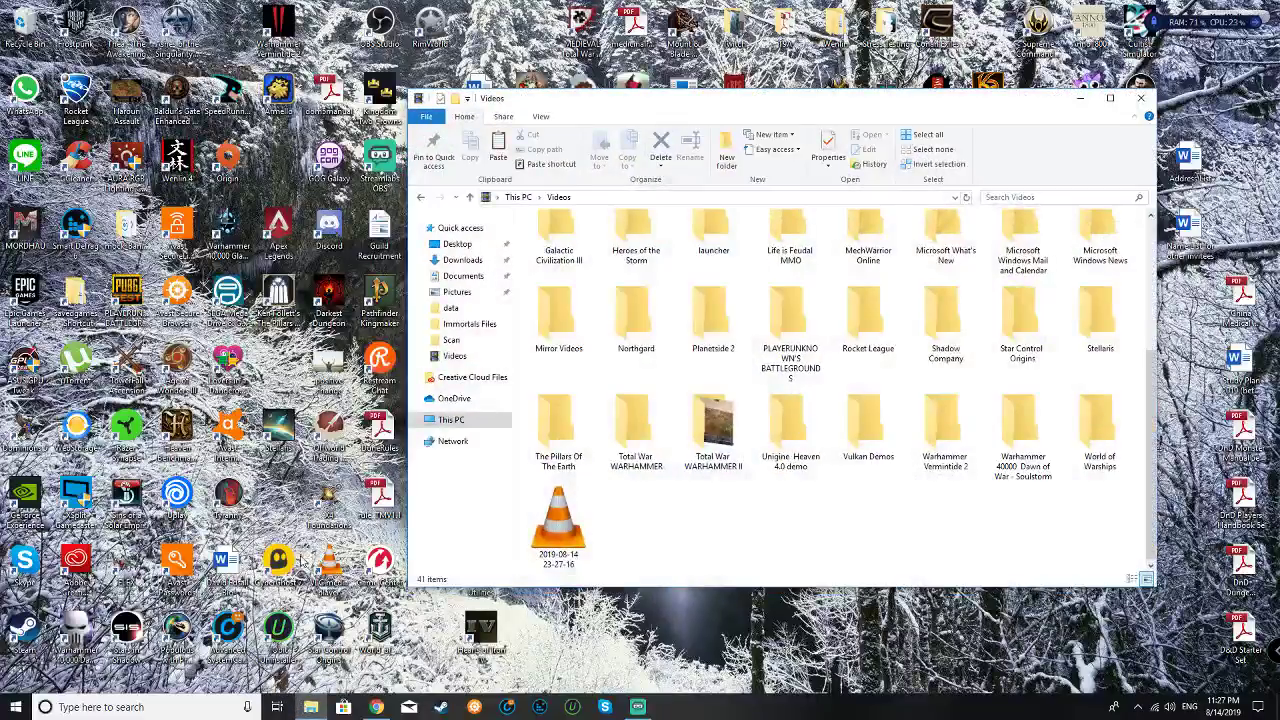
pyautogui.click(460, 276)
pyautogui.doubleClick(597, 405)
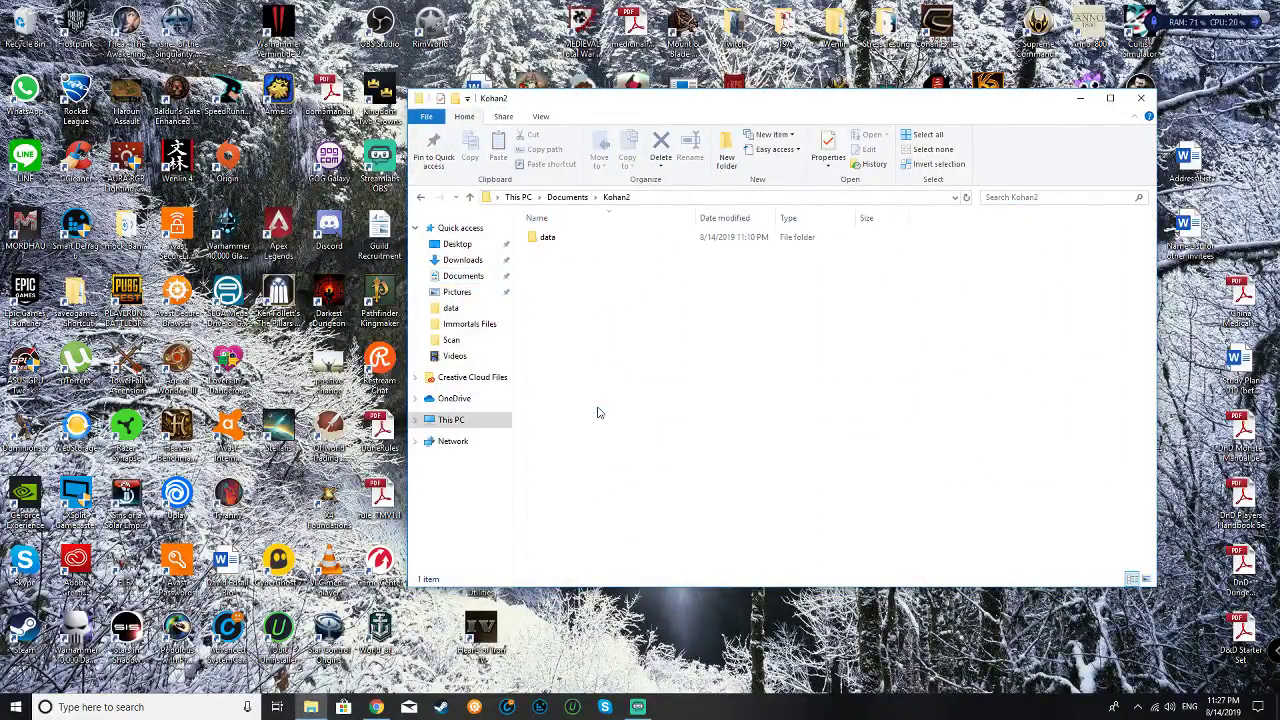
pyautogui.doubleClick(594, 237)
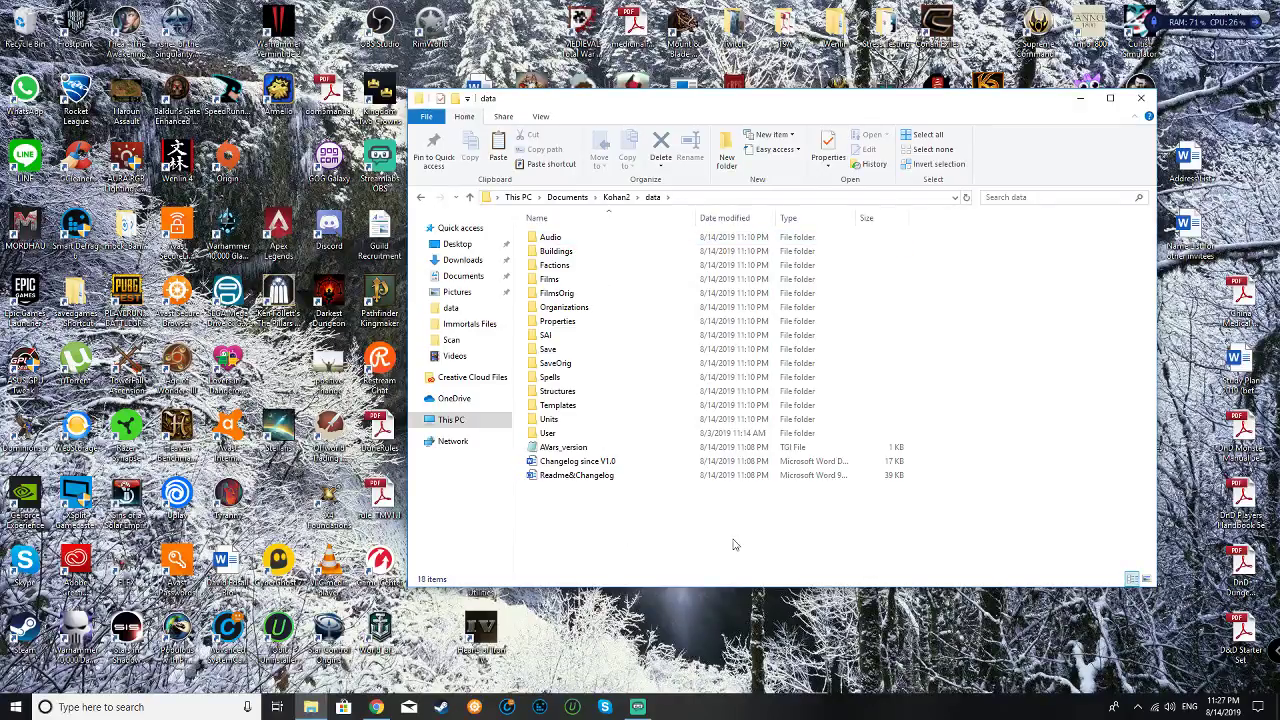
# Delete the three loose files and every folder except User, then minimize Explorer.
pyautogui.moveTo(731, 540); pyautogui.dragTo(600, 447)
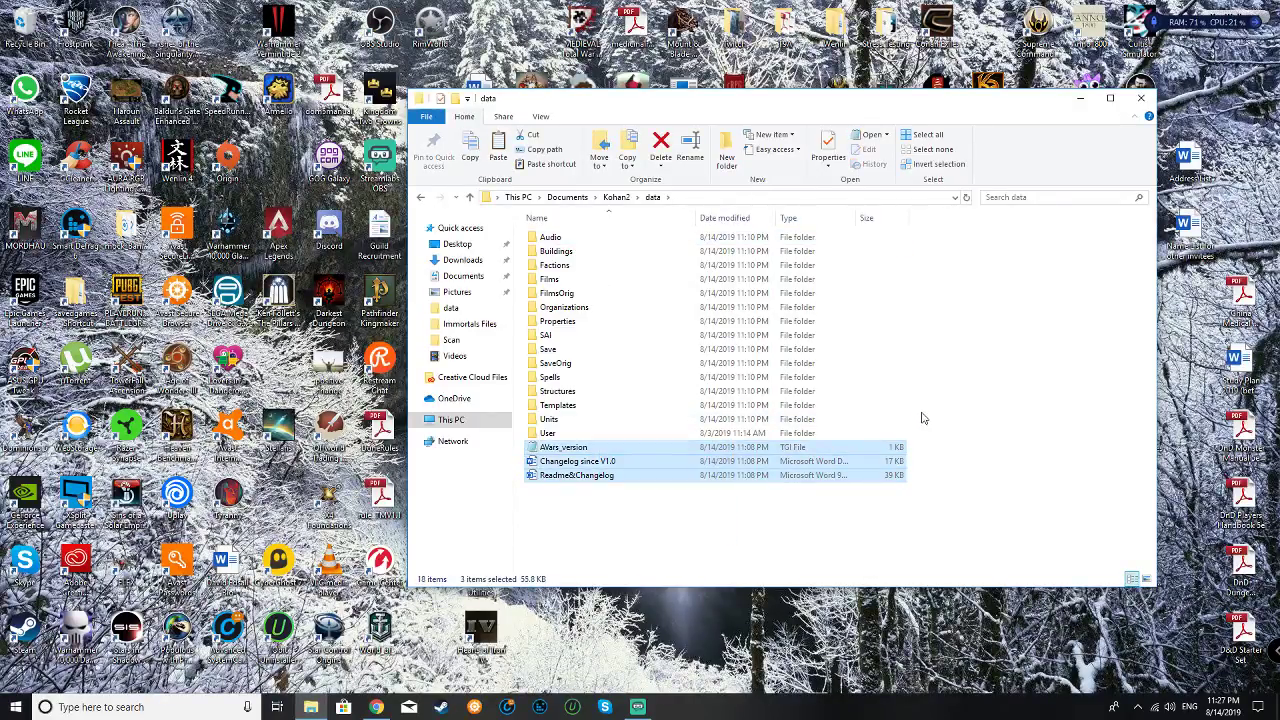
pyautogui.moveTo(922, 413); pyautogui.dragTo(614, 226)
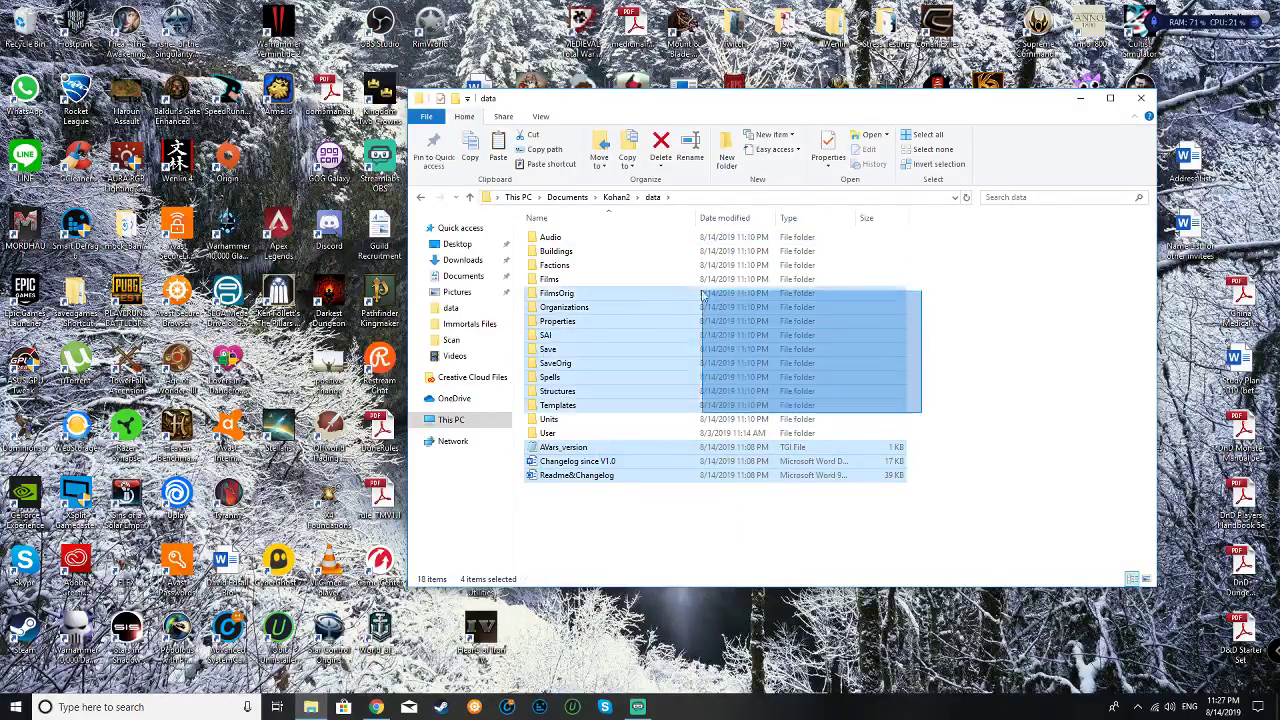
pyautogui.keyDown('ctrl'); pyautogui.click(560, 419); pyautogui.keyUp('ctrl')
pyautogui.press('Delete')
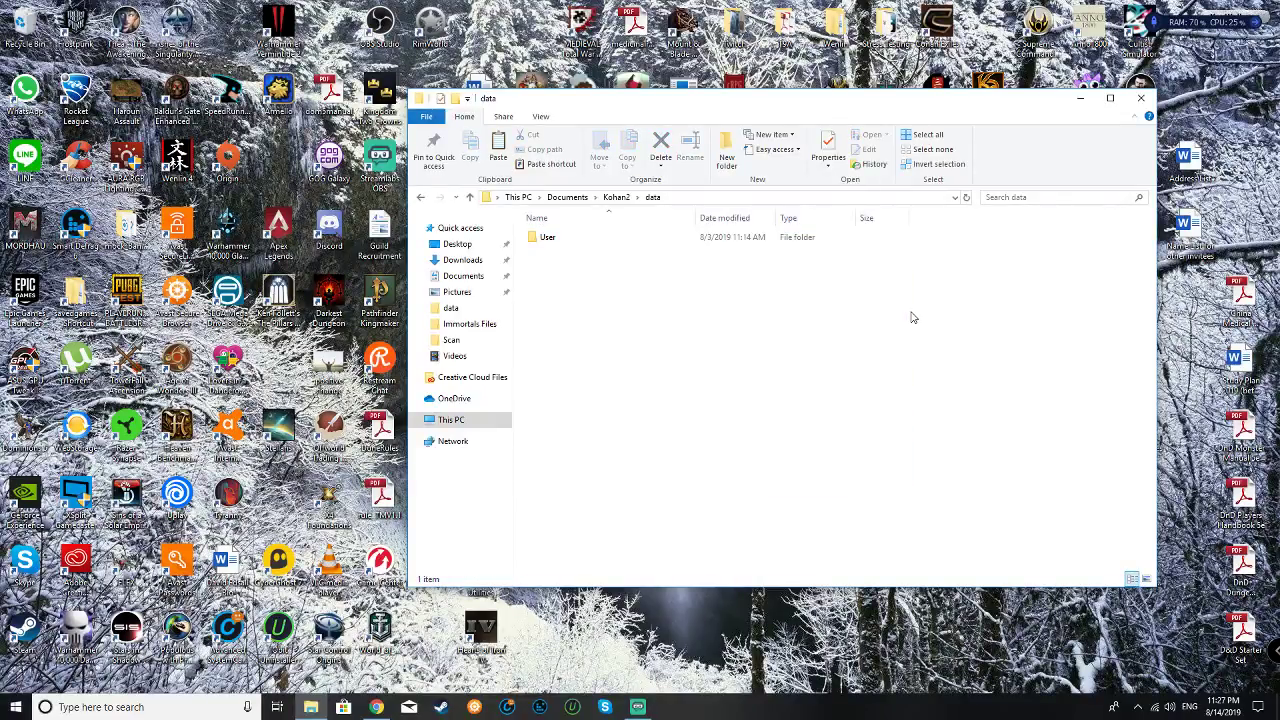
pyautogui.click(1080, 97)
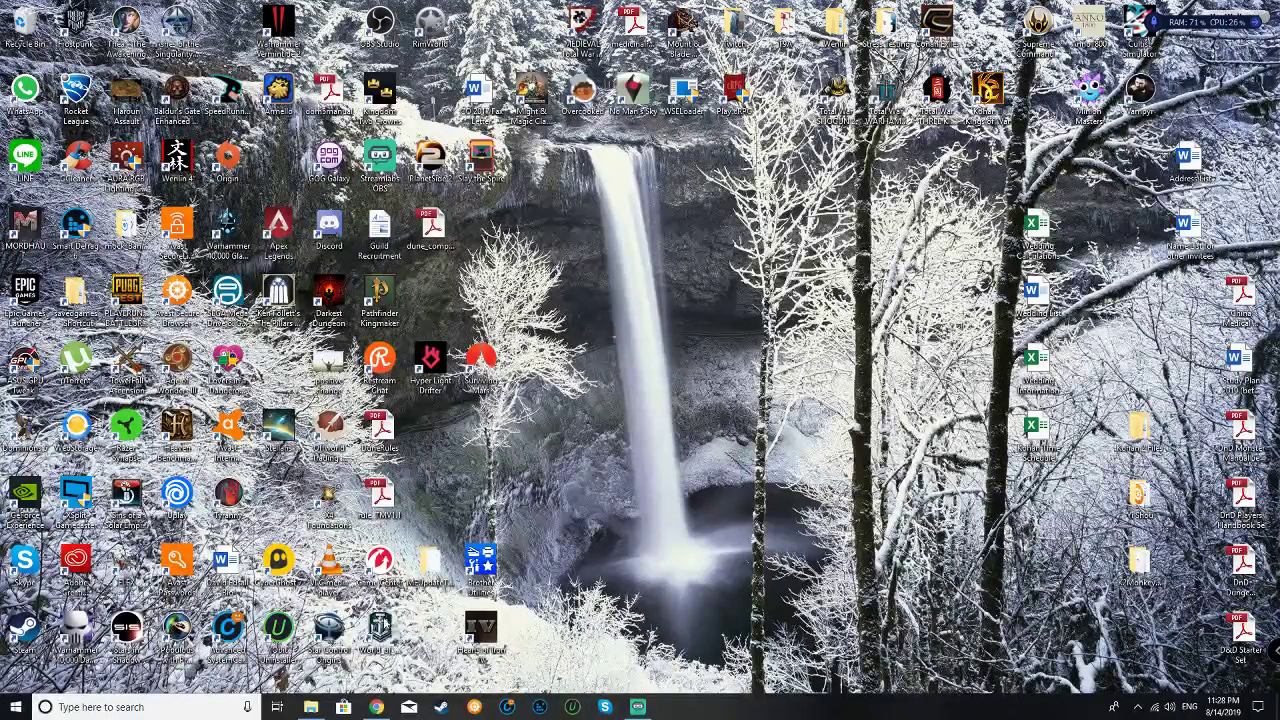
pyautogui.click(1137, 707)
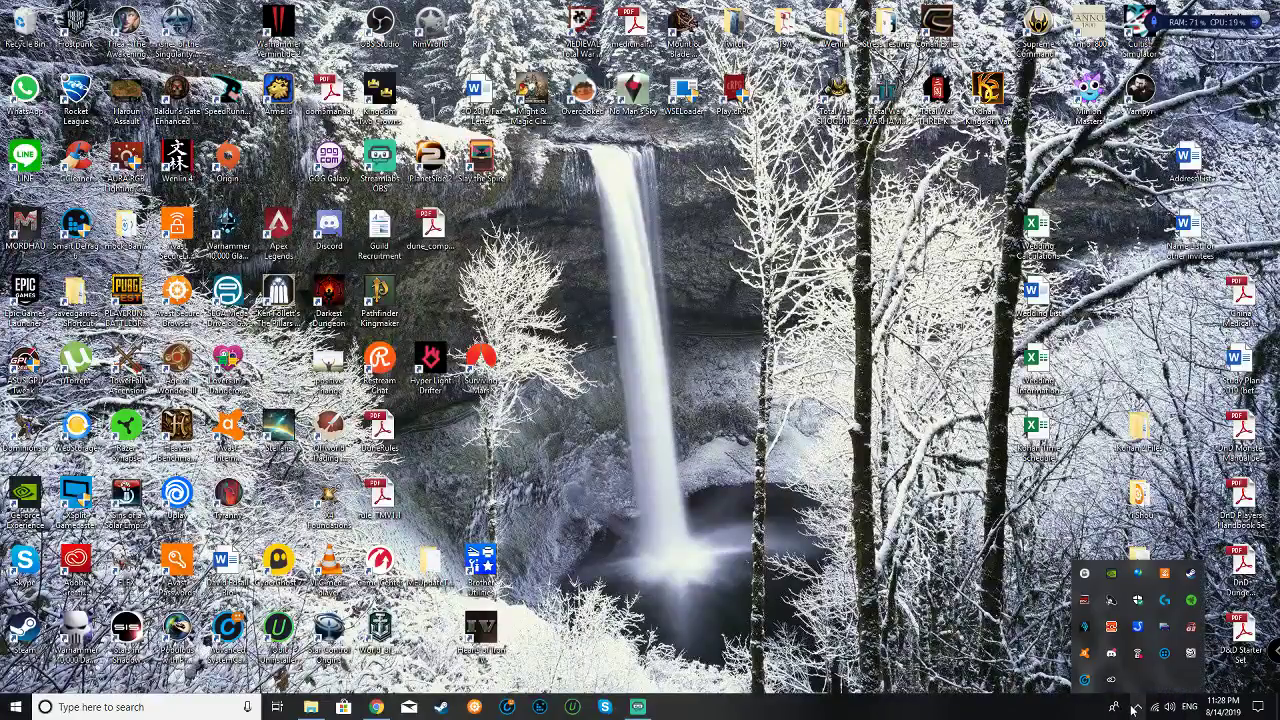
pyautogui.click(1112, 653)
pyautogui.click(265, 353)
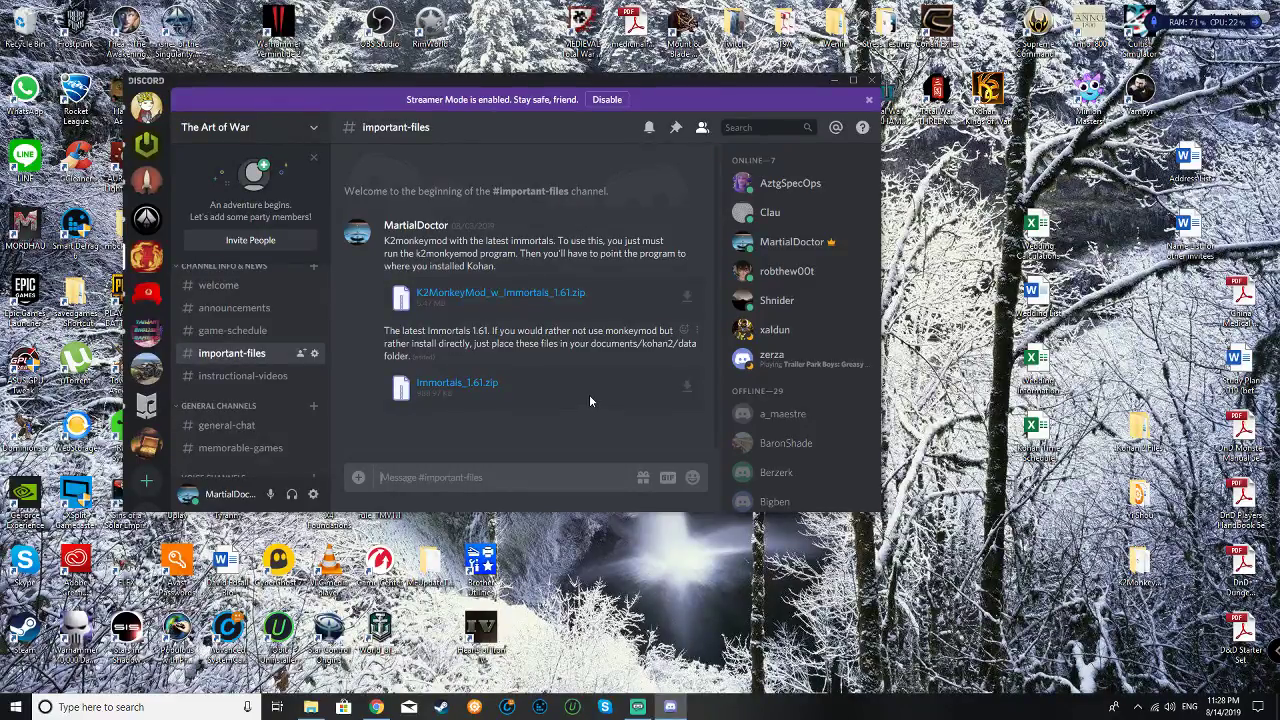
pyautogui.click(830, 88)
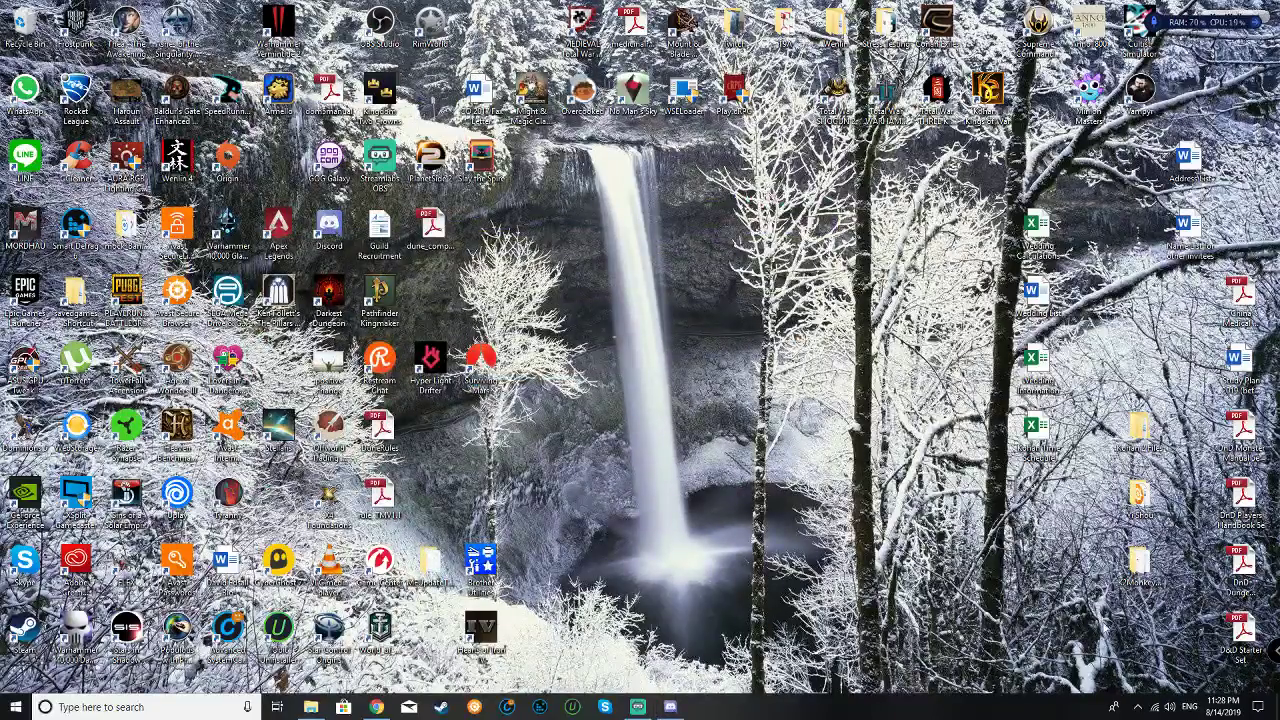
# Open the Immortals 1.61 zip archive from Kohan 2 Files > Immortals Files.
pyautogui.doubleClick(1140, 428)
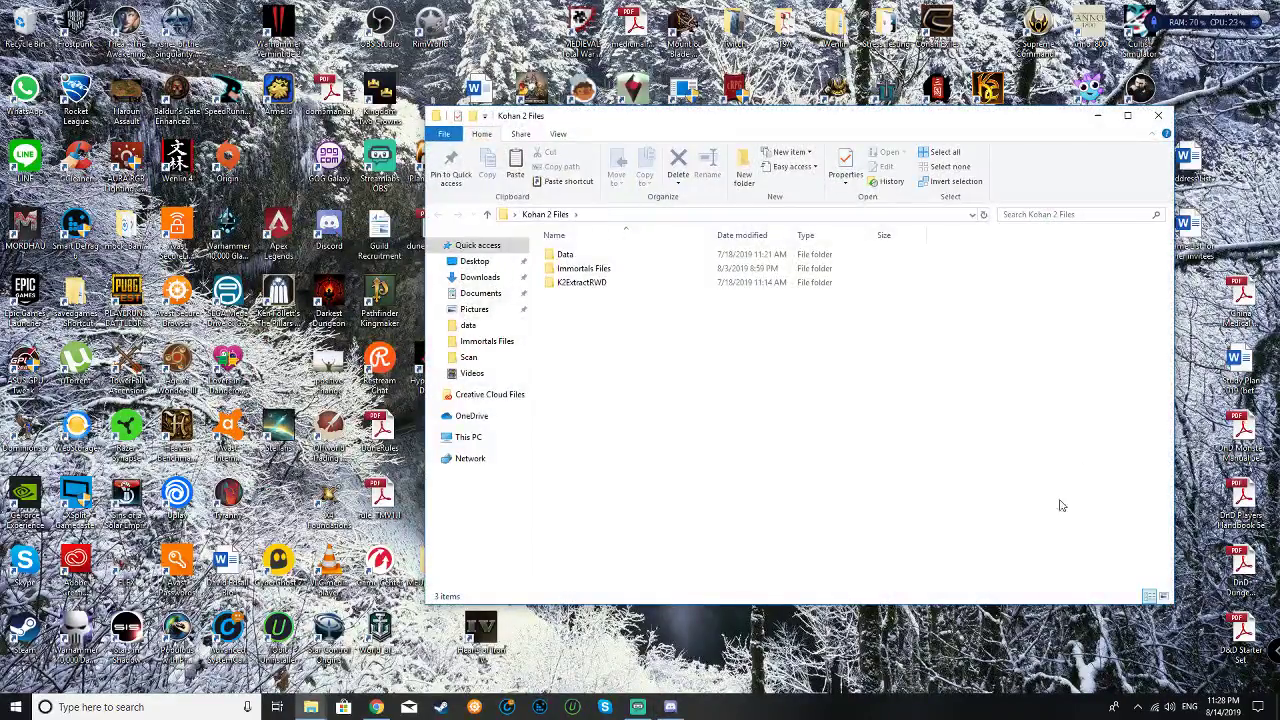
pyautogui.doubleClick(600, 269)
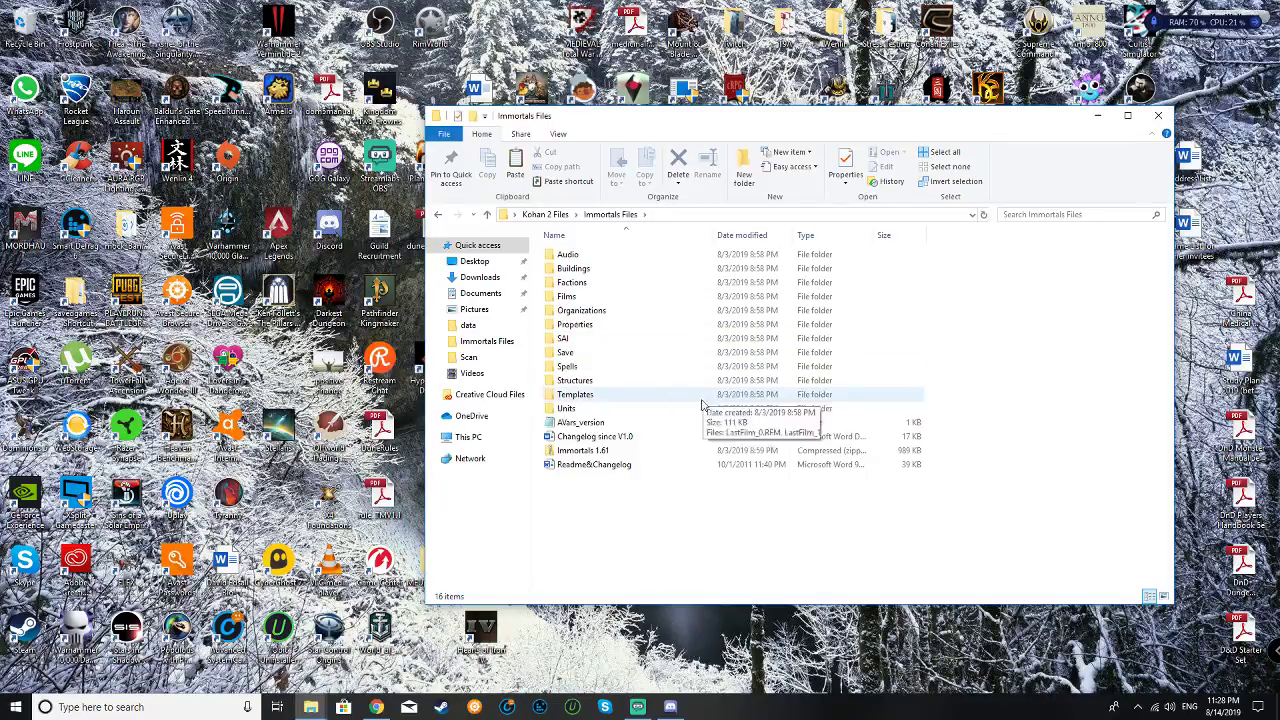
pyautogui.click(652, 455)
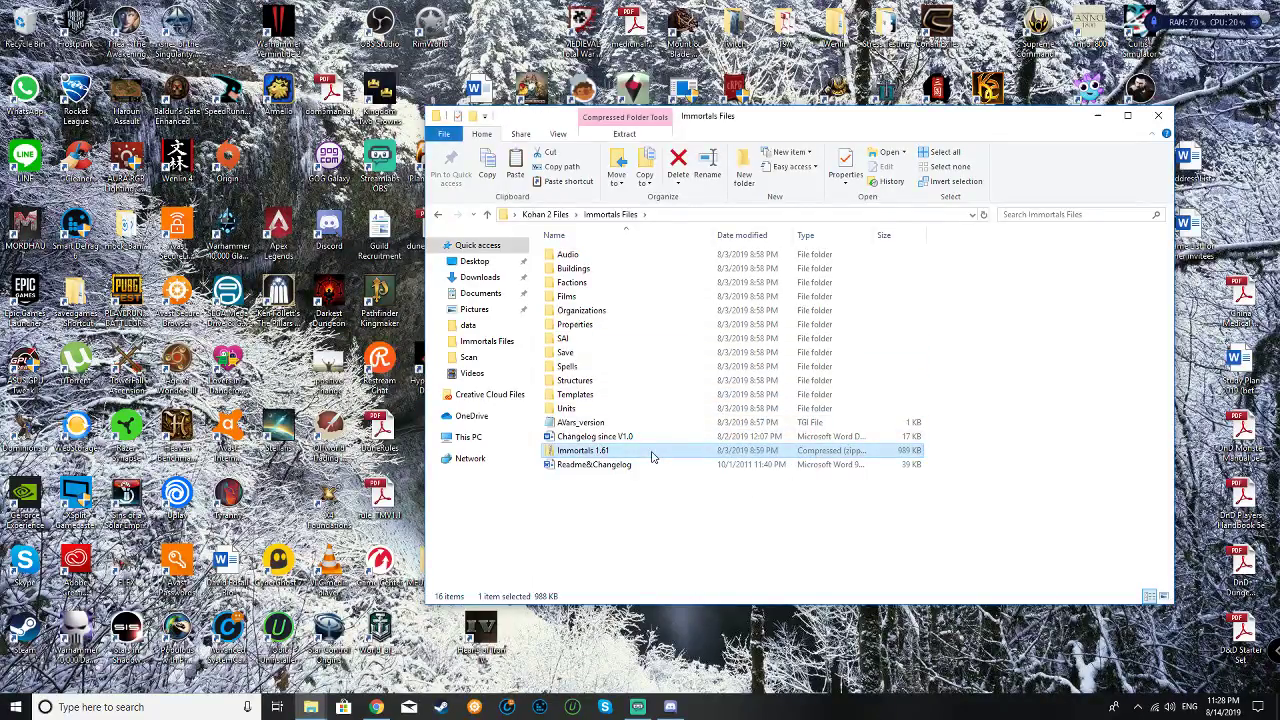
pyautogui.rightClick(652, 455)
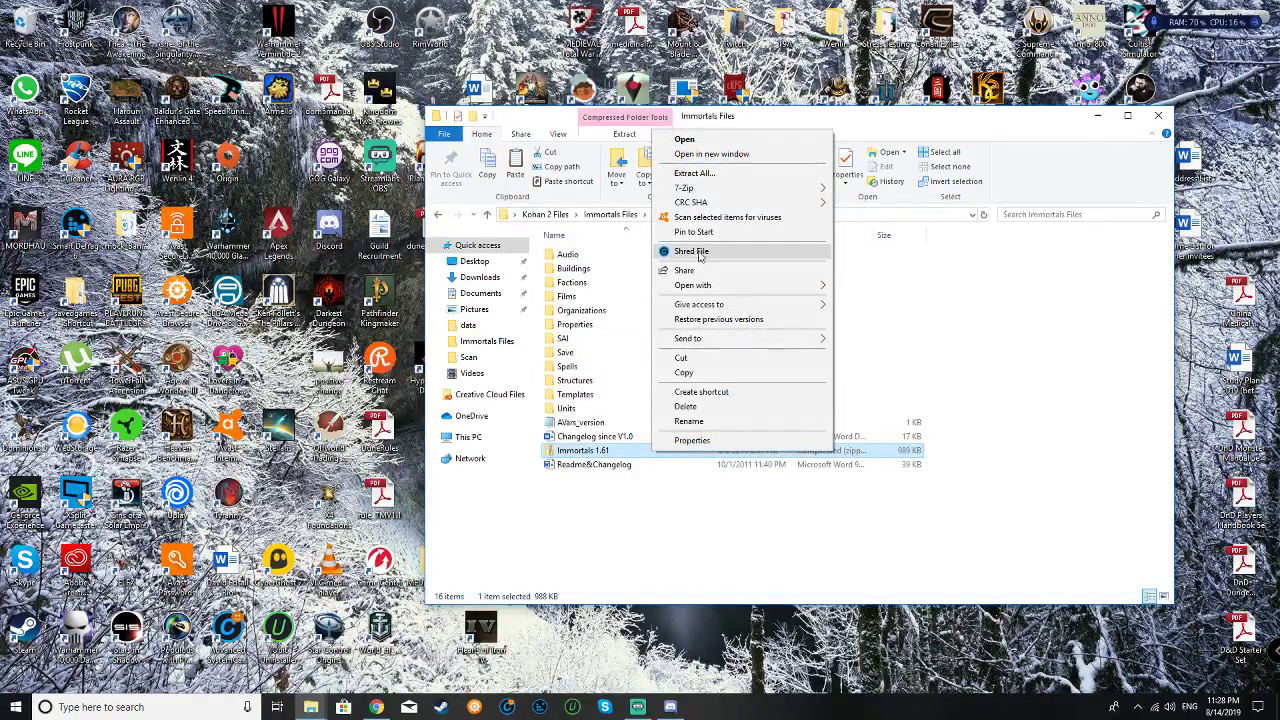
pyautogui.click(700, 139)
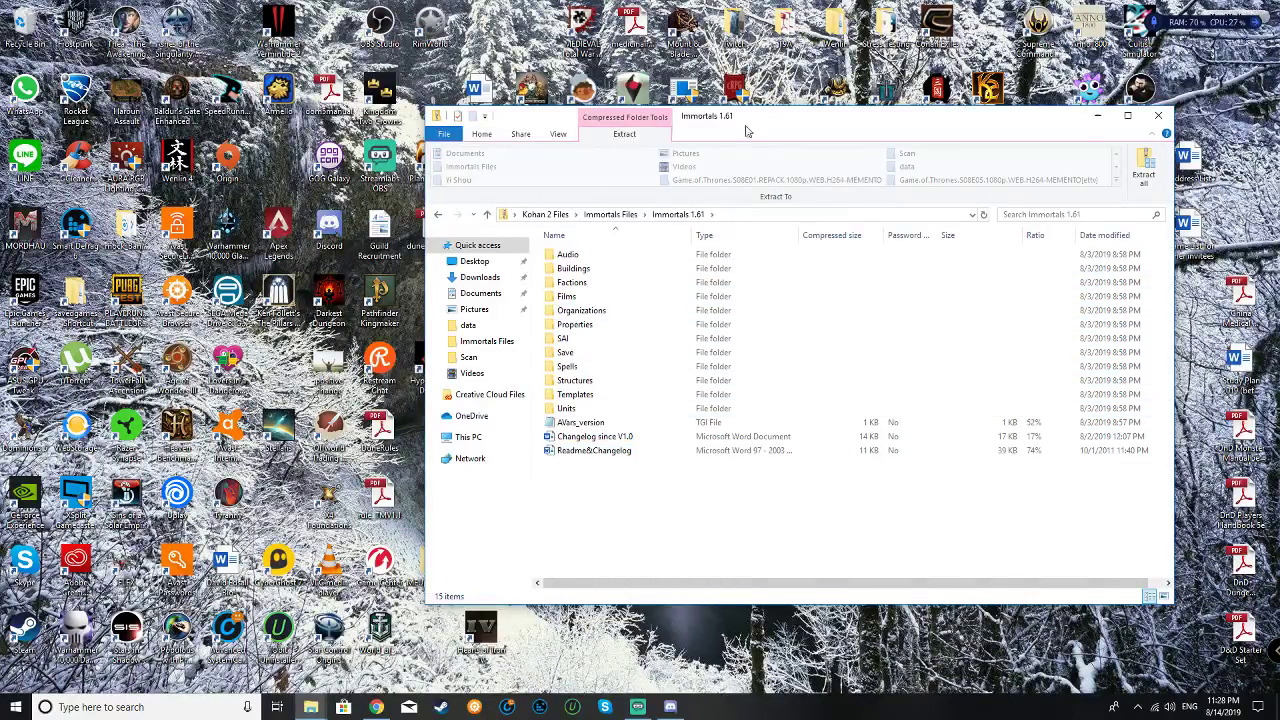
pyautogui.moveTo(745, 118); pyautogui.dragTo(787, 104)
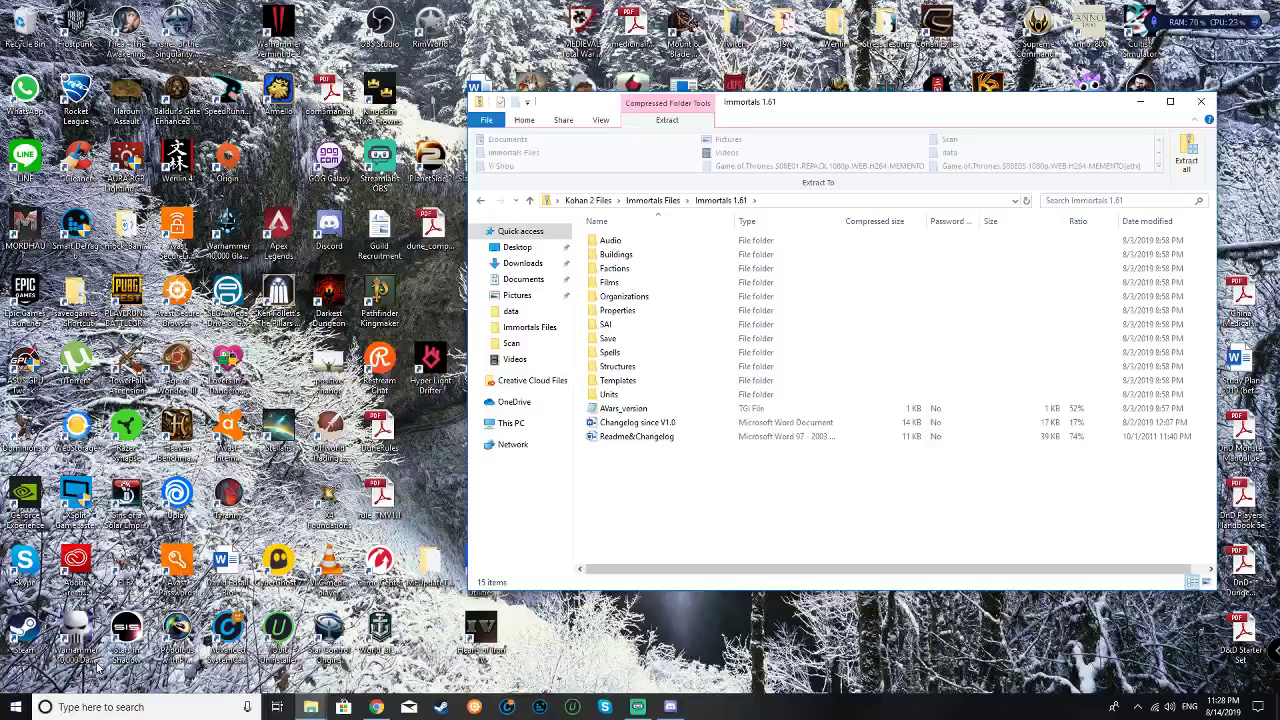
# Open a second window on Documents, move it left, and enter Kohan2 > data.
pyautogui.click(311, 707)
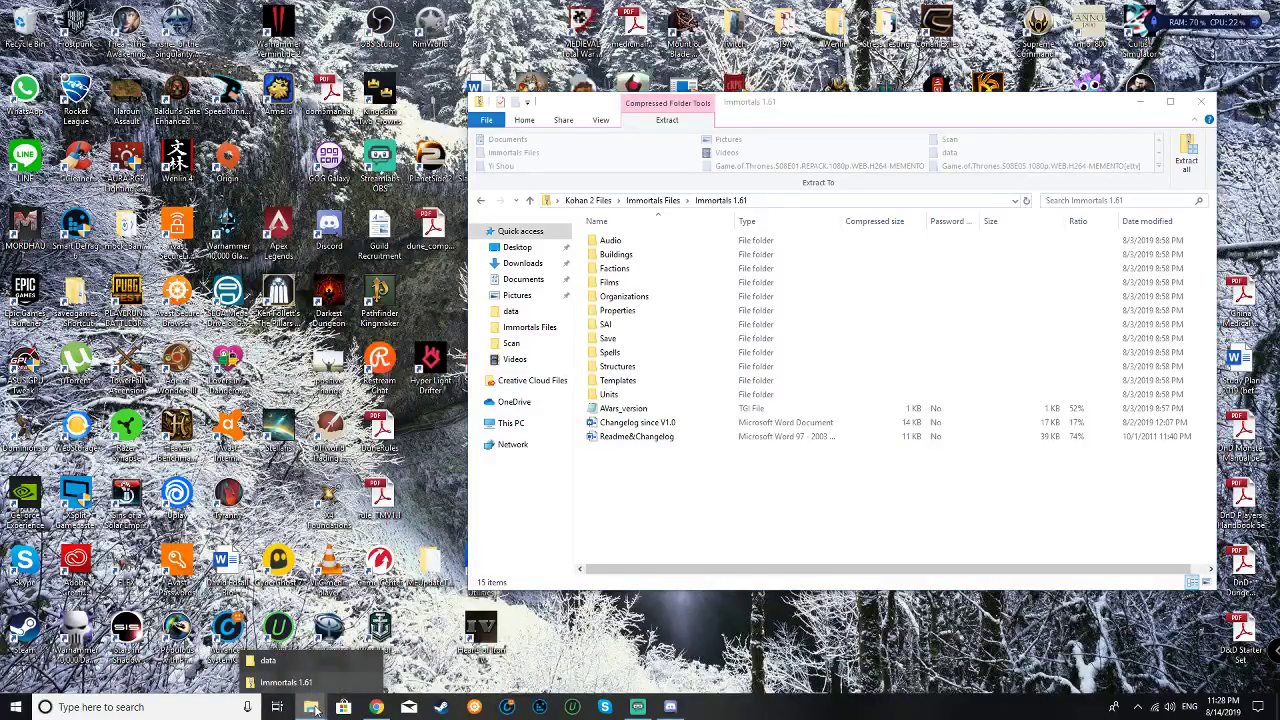
pyautogui.rightClick(312, 707)
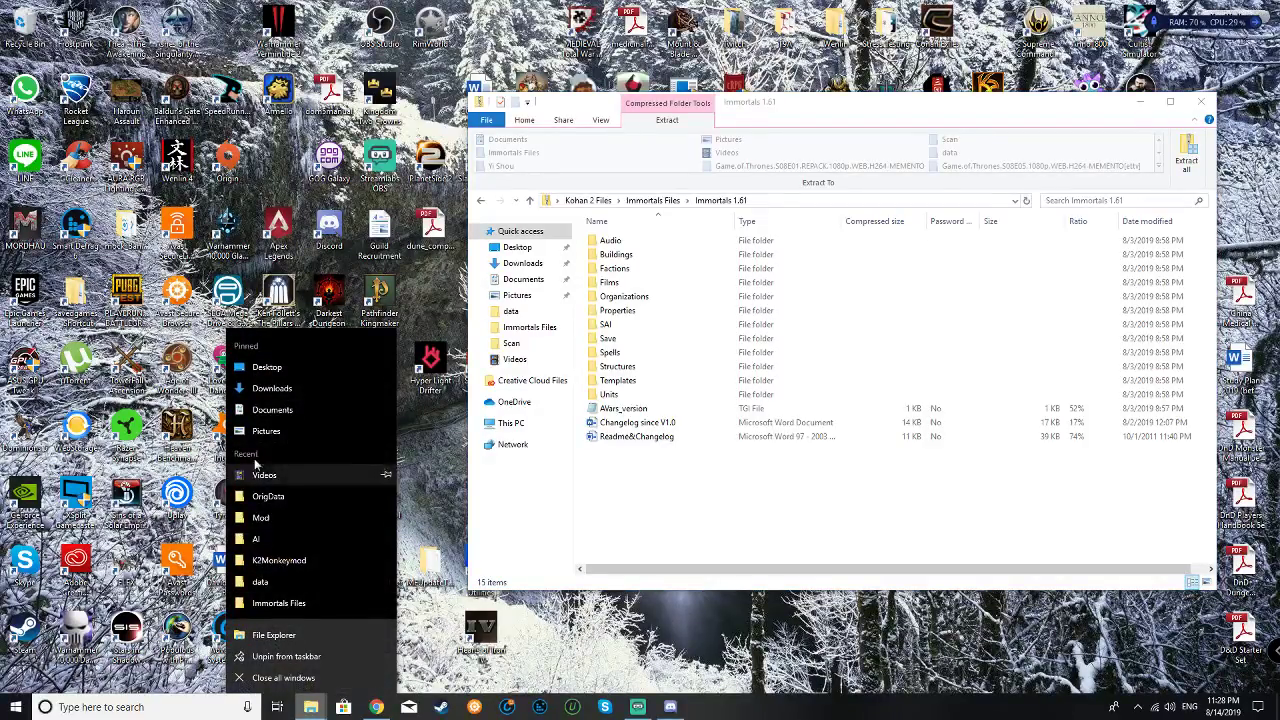
pyautogui.click(292, 410)
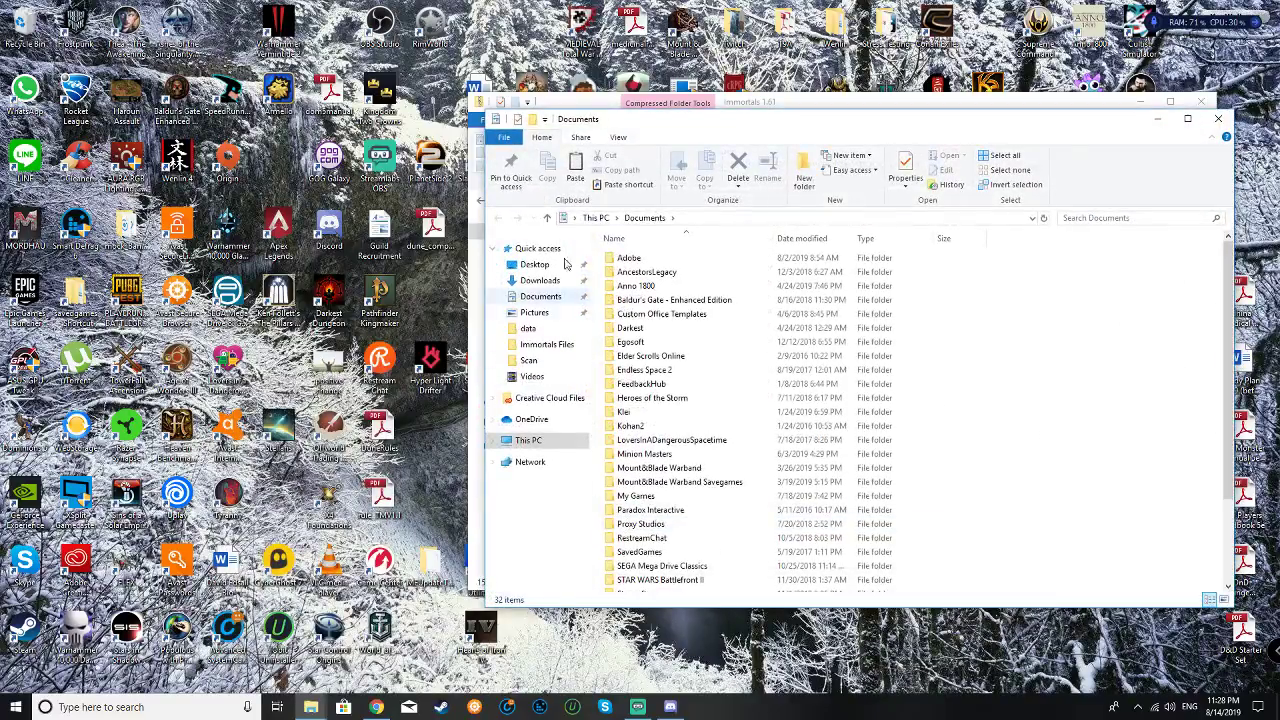
pyautogui.moveTo(678, 121); pyautogui.dragTo(323, 107)
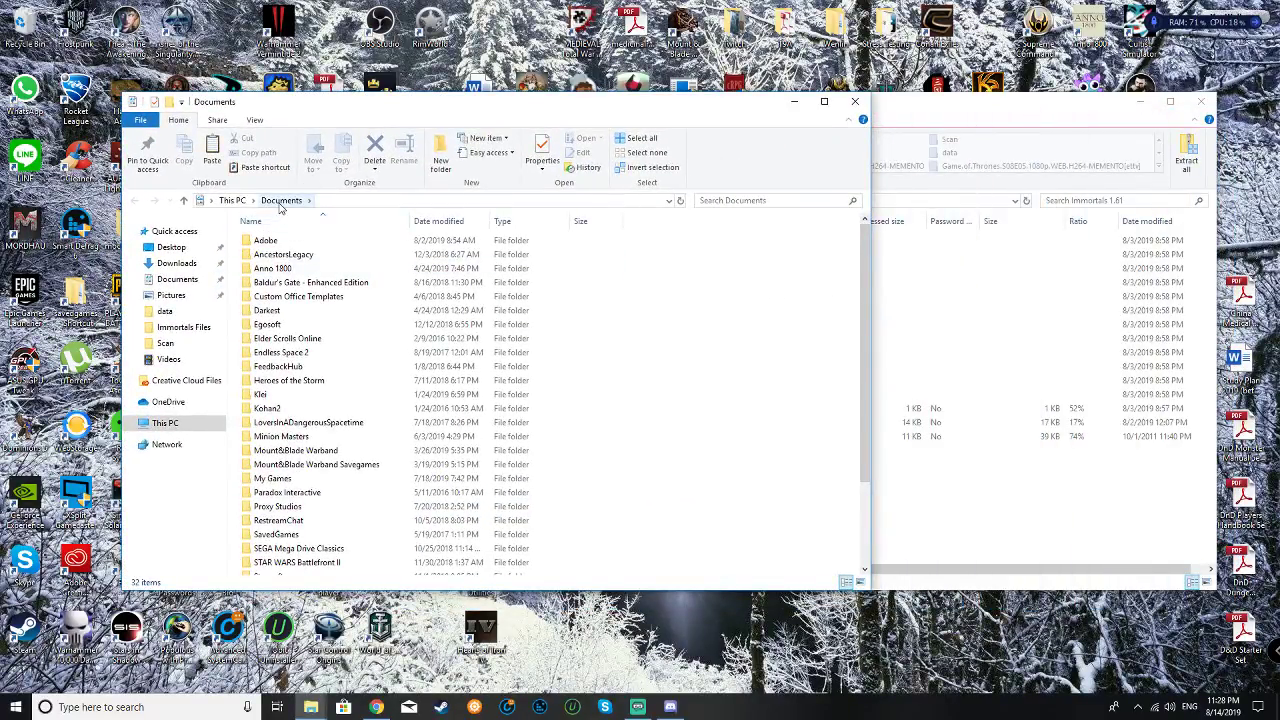
pyautogui.doubleClick(338, 410)
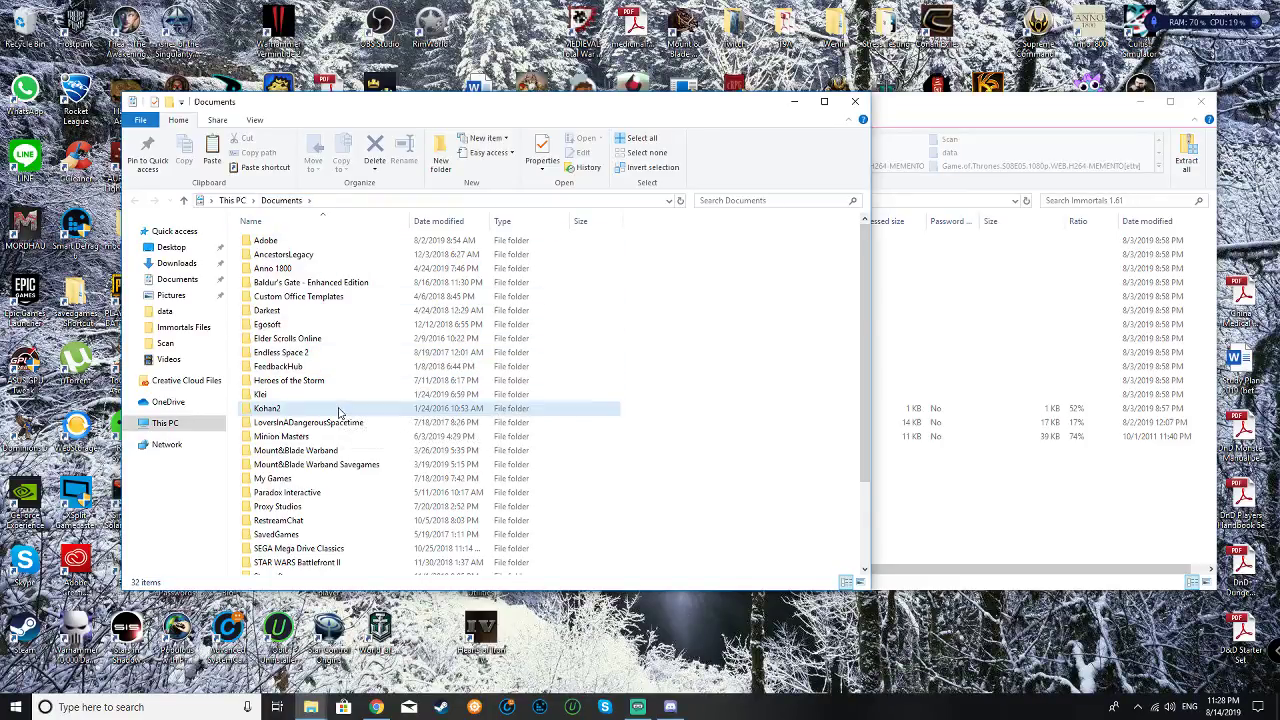
pyautogui.doubleClick(316, 243)
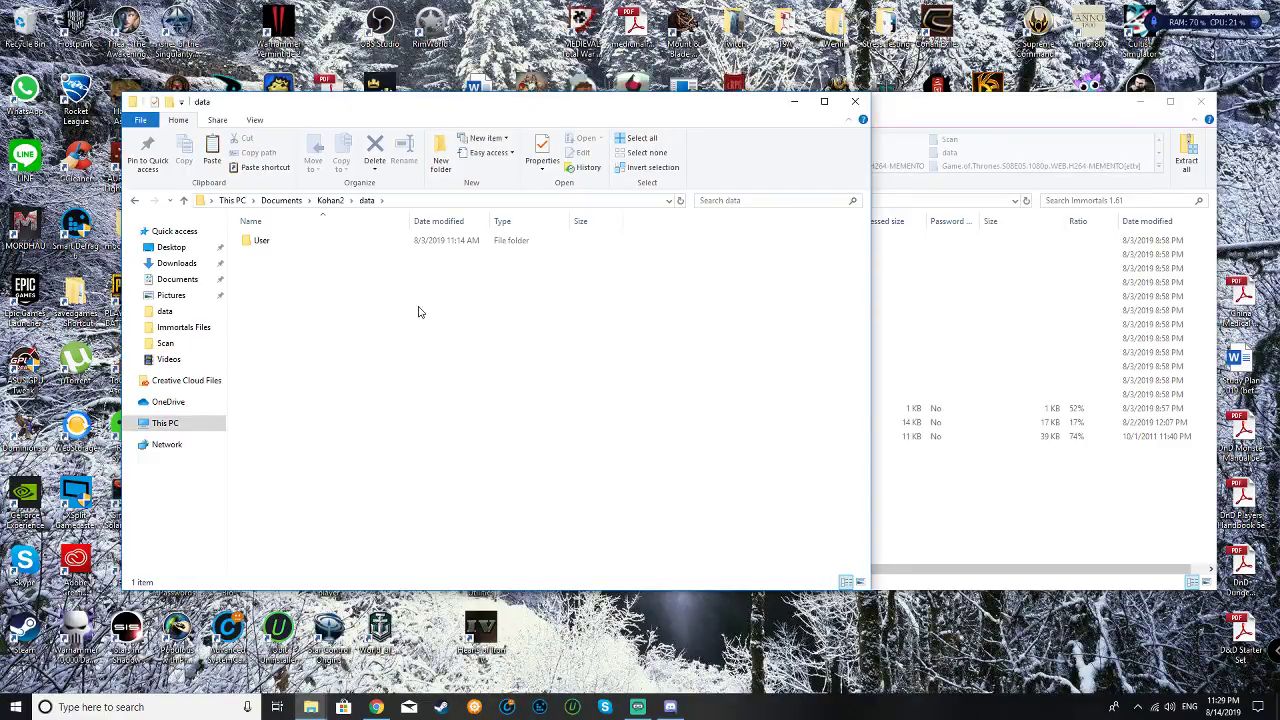
# Copy all 15 Immortals 1.61 archive items and paste them into the Kohan2 data folder.
pyautogui.click(937, 115)
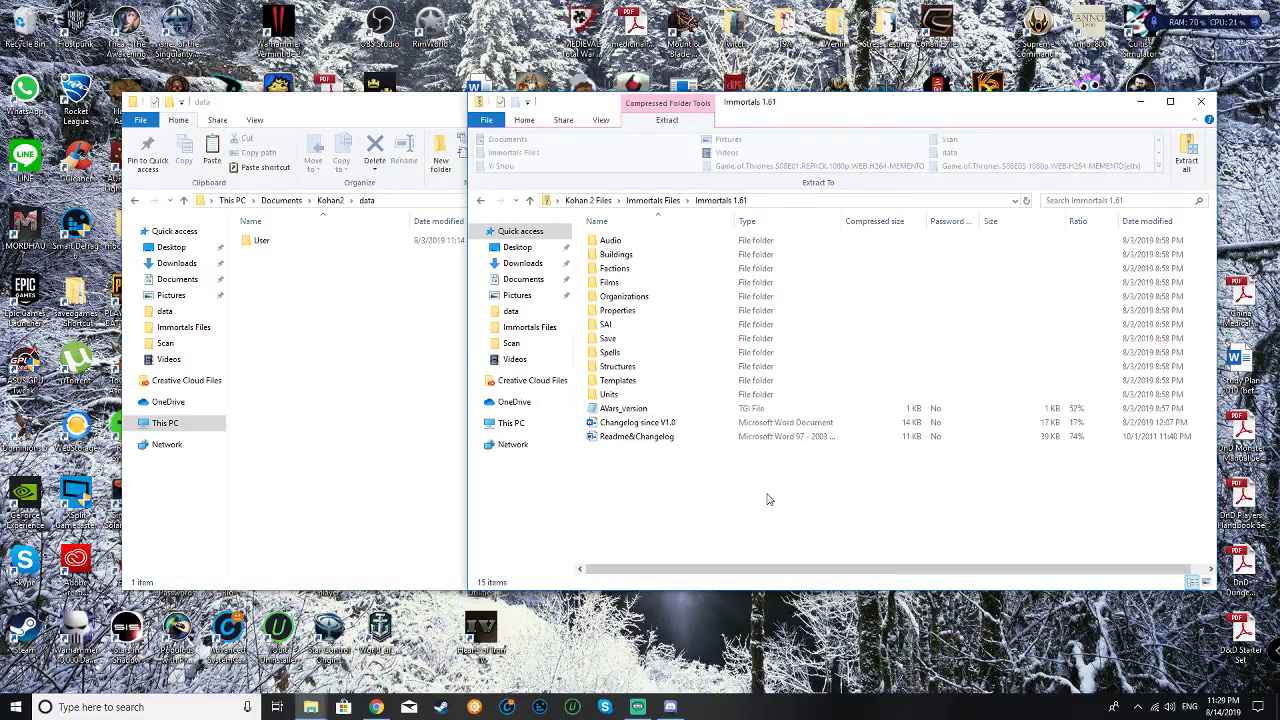
pyautogui.moveTo(768, 499); pyautogui.dragTo(626, 238)
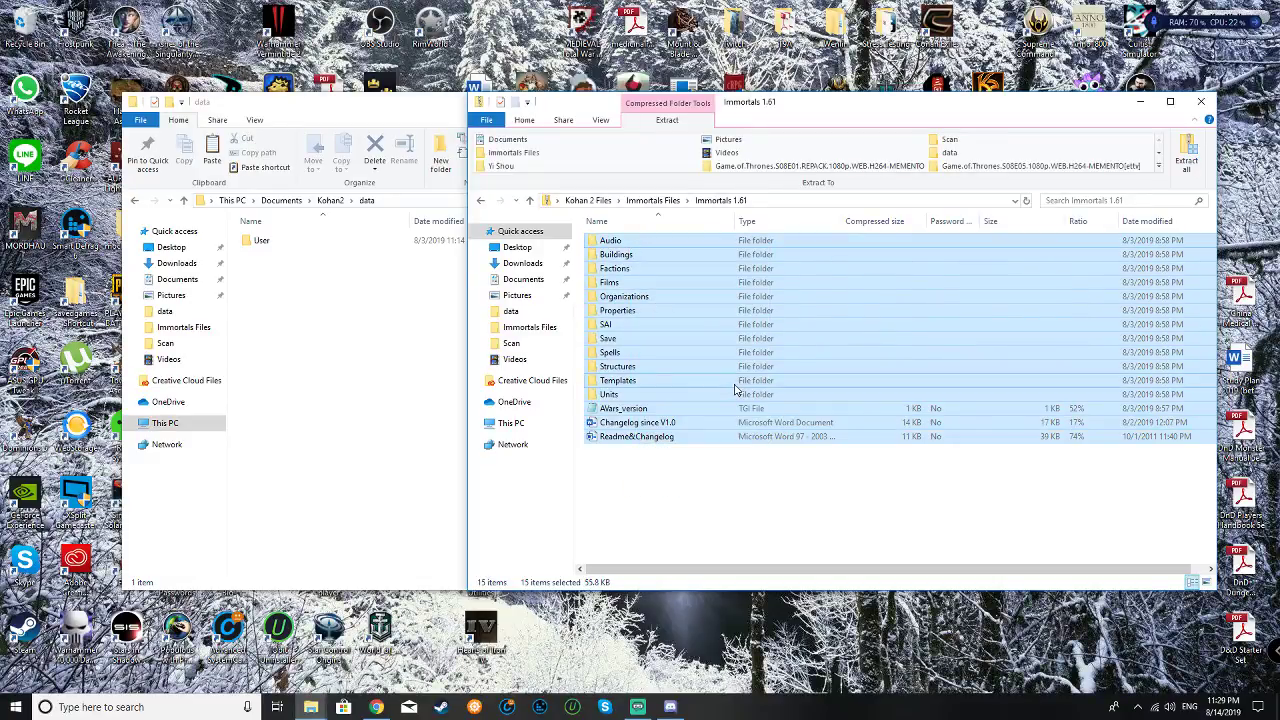
pyautogui.rightClick(698, 346)
pyautogui.click(720, 411)
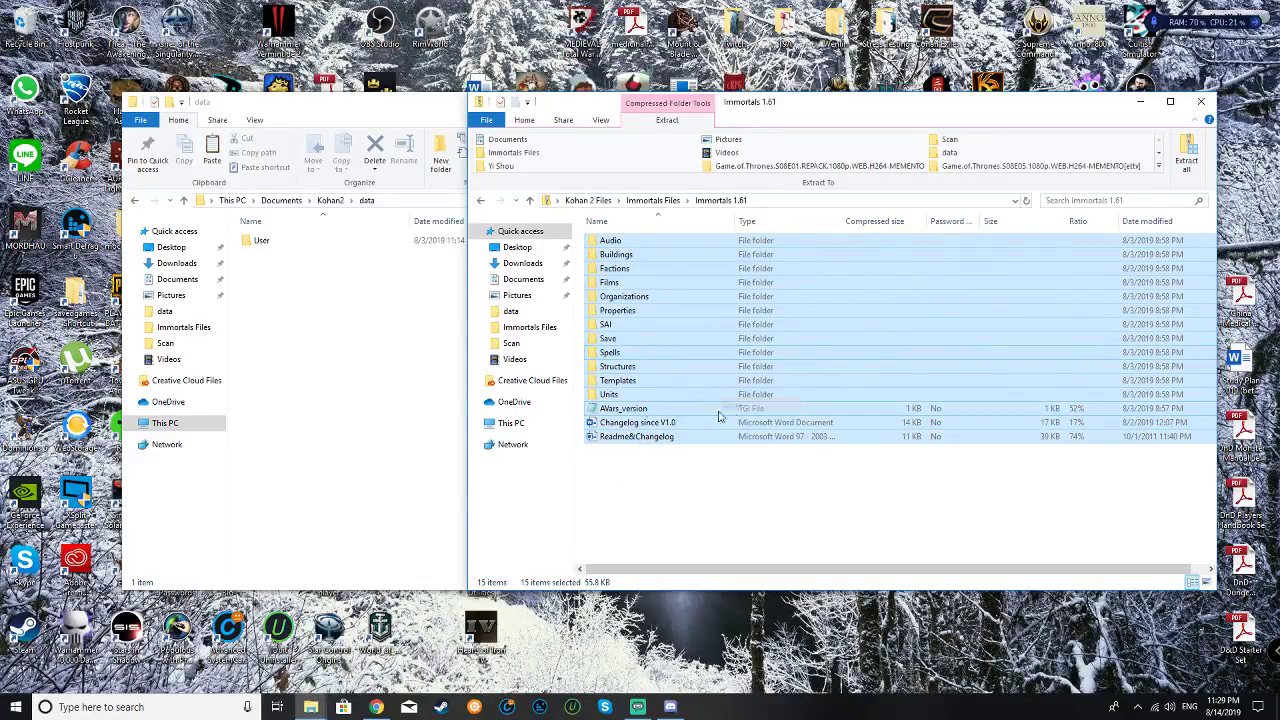
pyautogui.click(280, 362)
pyautogui.rightClick(280, 362)
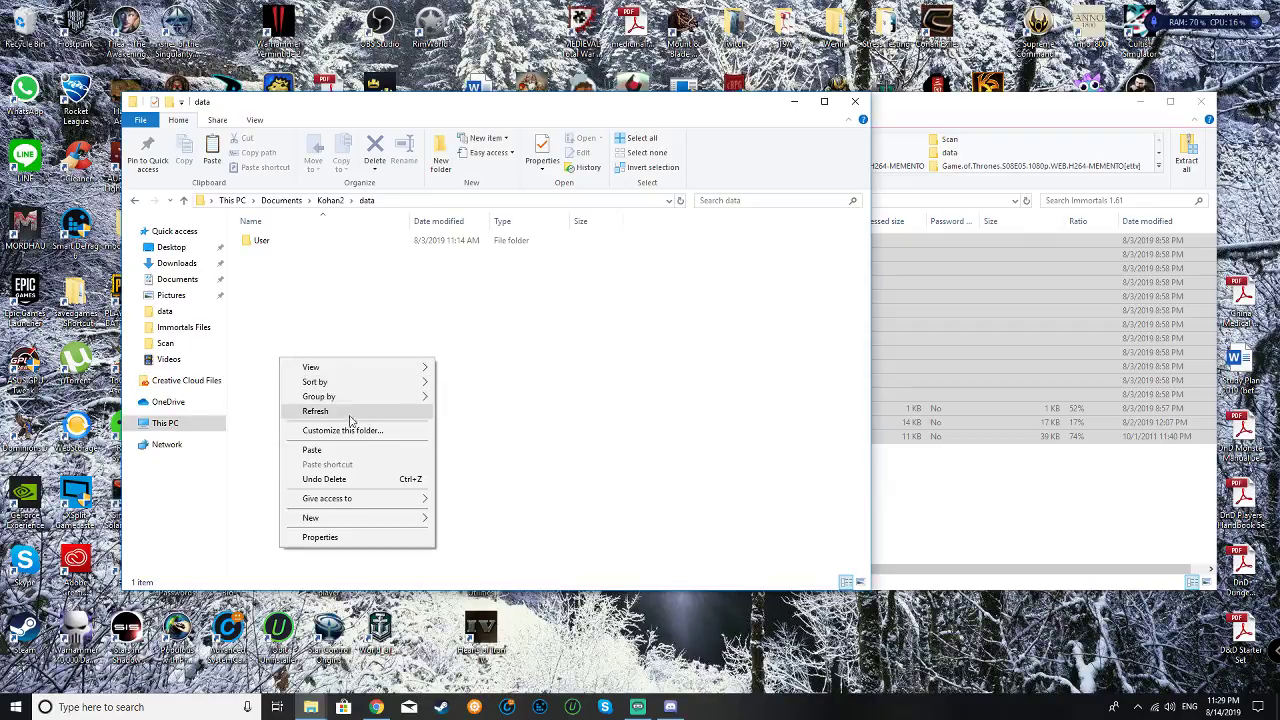
pyautogui.click(347, 451)
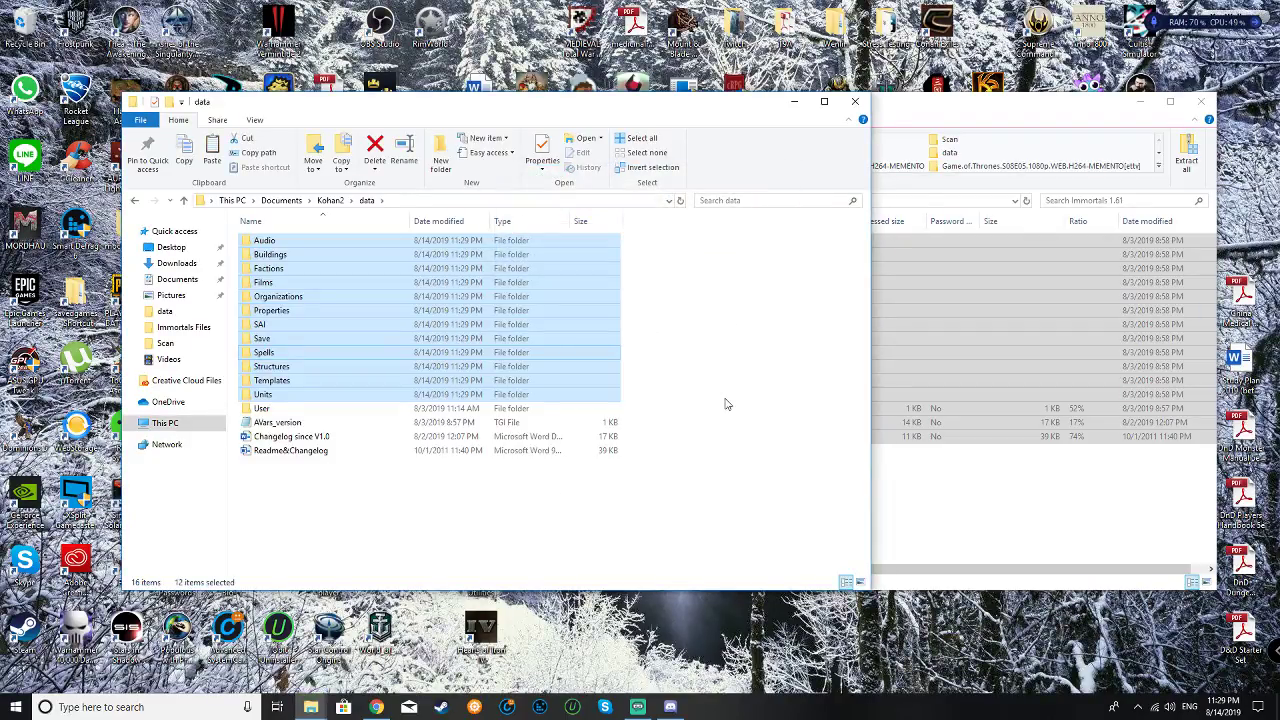
# Close the Immortals 1.61 archive window and launch Kohan II: Kings of War.
pyautogui.click(539, 528)
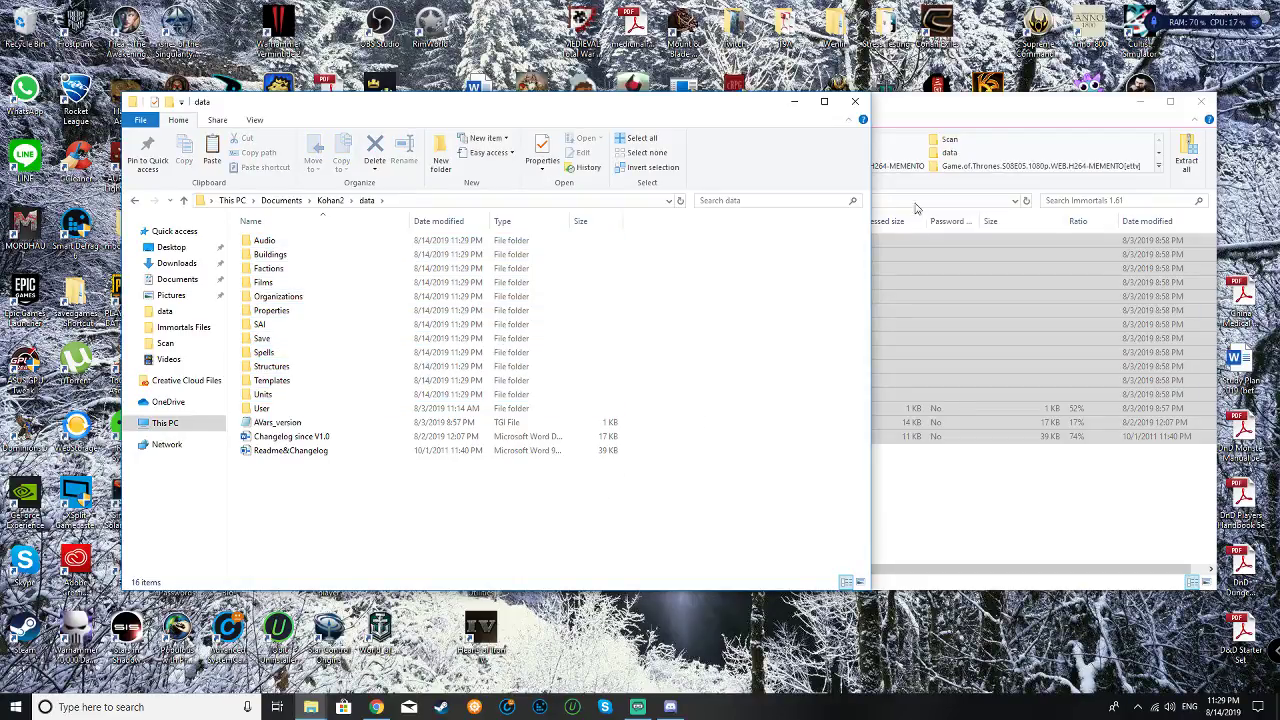
pyautogui.click(977, 122)
pyautogui.click(1200, 101)
pyautogui.doubleClick(987, 95)
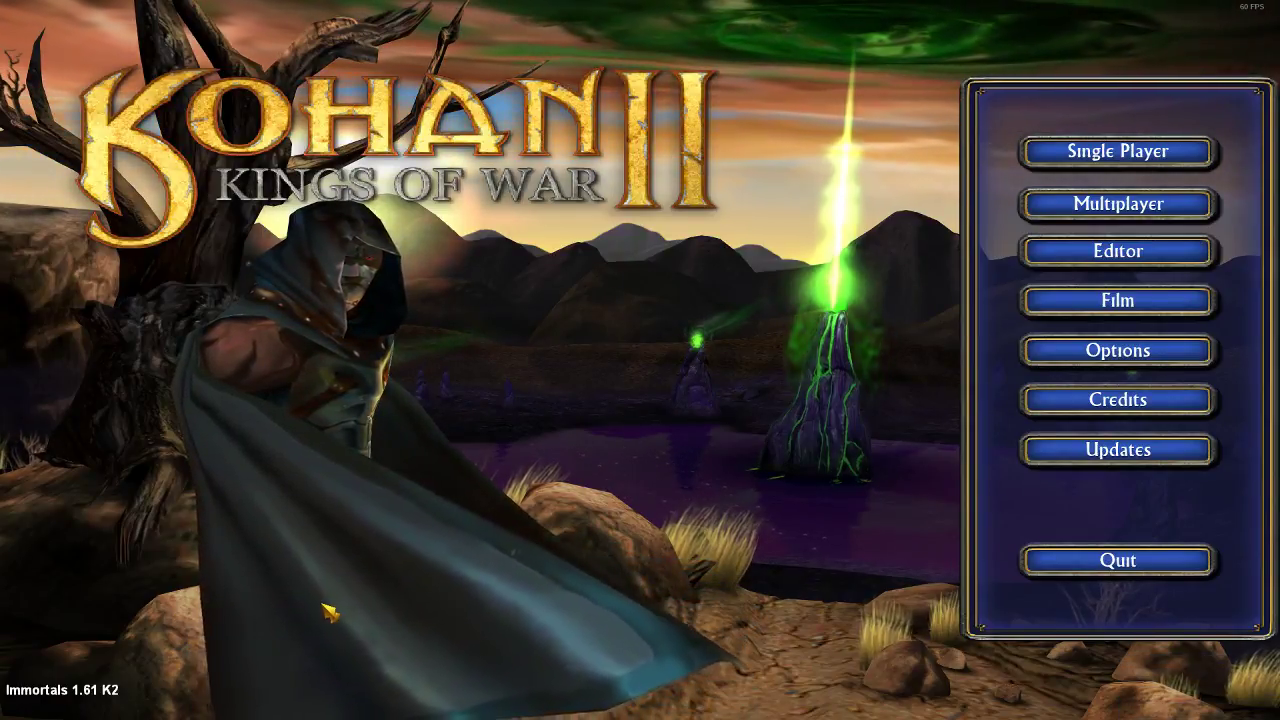
pyautogui.click(1046, 563)
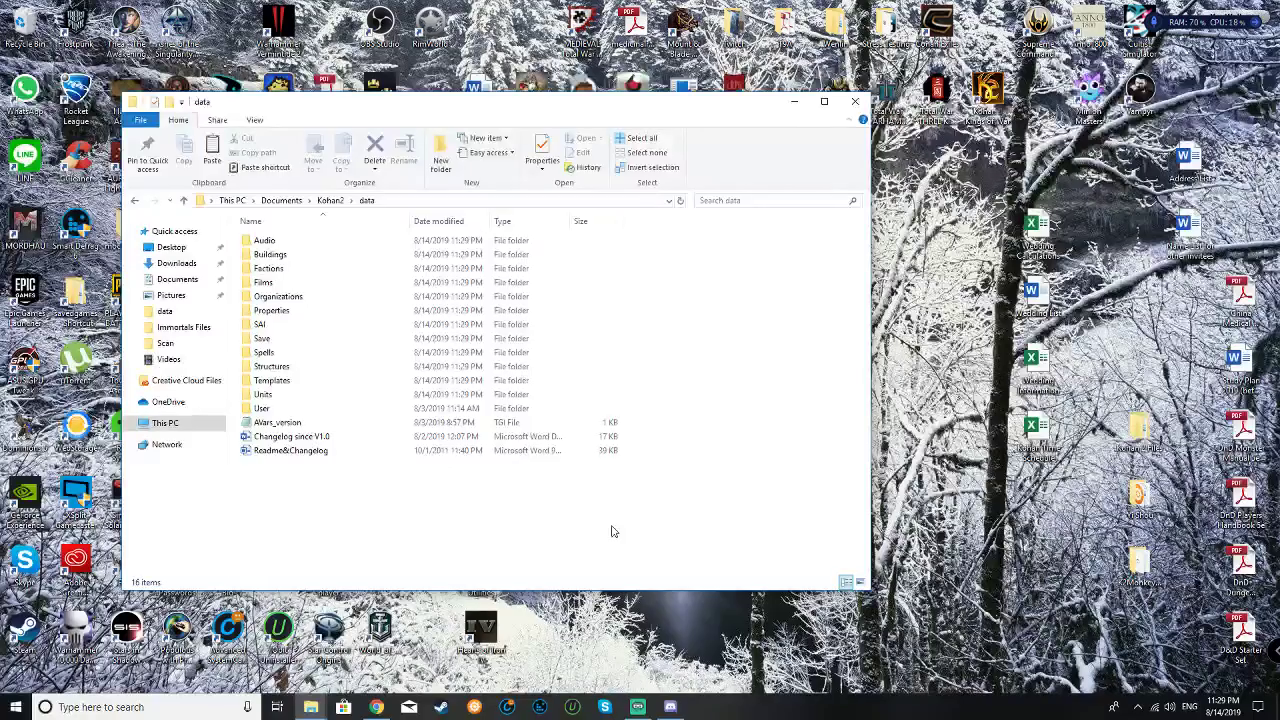
# Select every item in data except User and delete the Immortals files and folders.
pyautogui.moveTo(522, 553)
pyautogui.mouseDown()
pyautogui.moveTo(298, 340)
pyautogui.moveTo(250, 237)
pyautogui.mouseUp()
pyautogui.keyDown('ctrl'); pyautogui.click(295, 408); pyautogui.keyUp('ctrl')
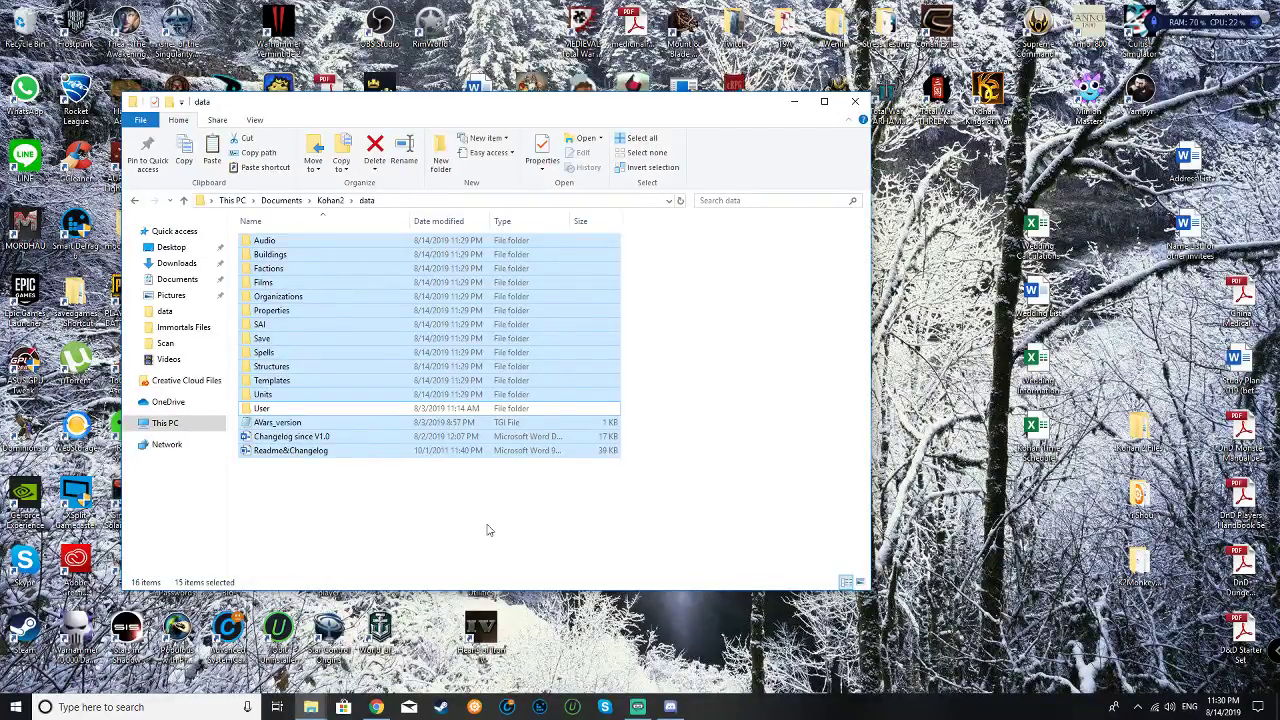
pyautogui.press('Delete')
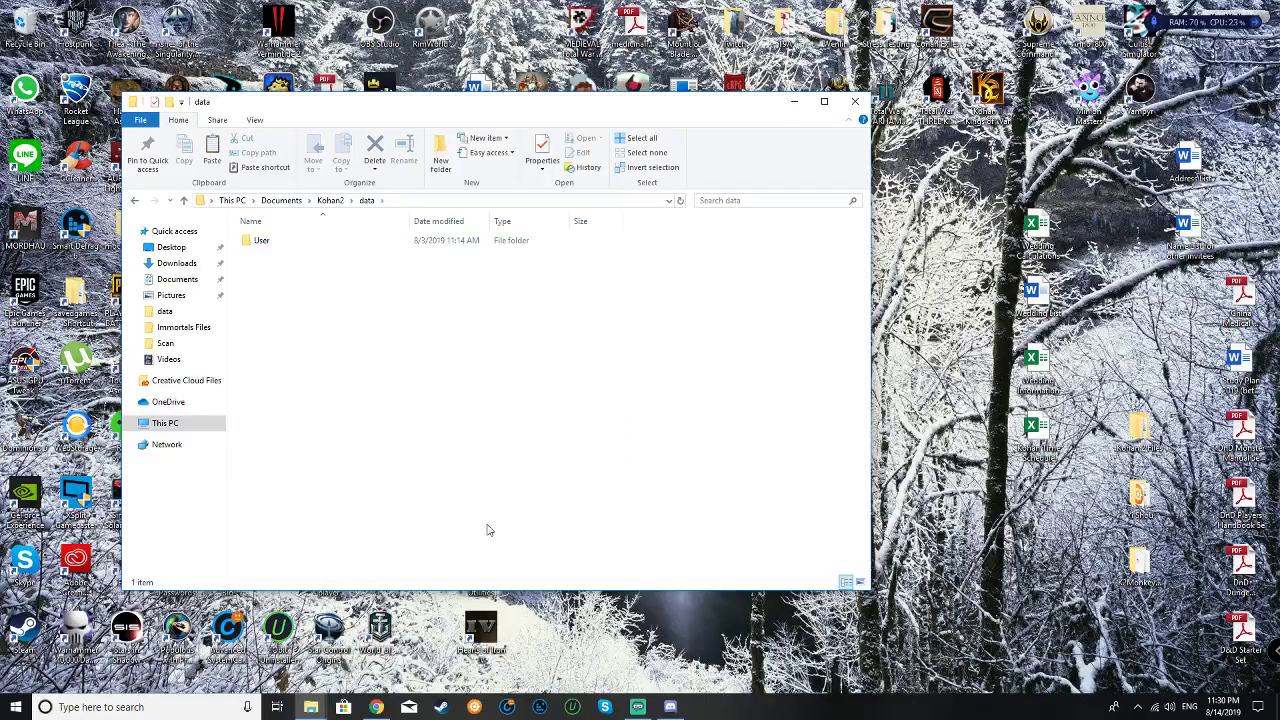